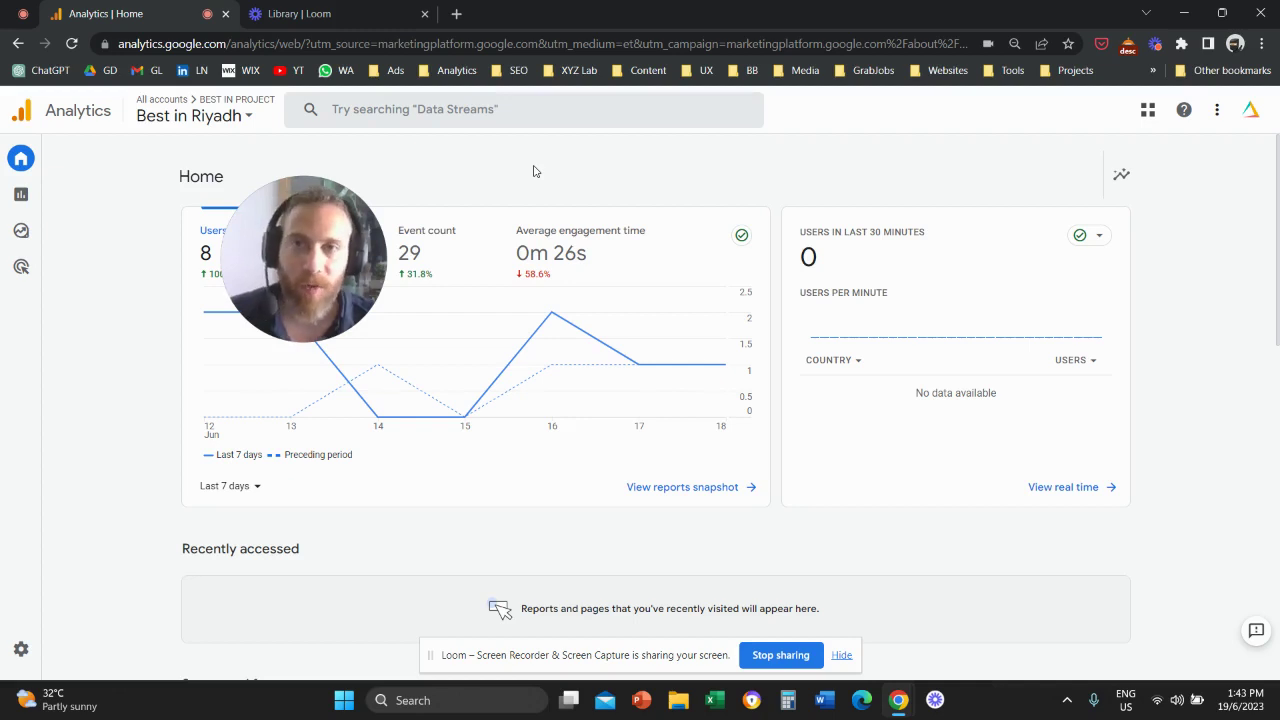
# - Open the digital marketing trainer's personal website in a new browser tab
pyautogui.click(456, 13)
pyautogui.write('soti')
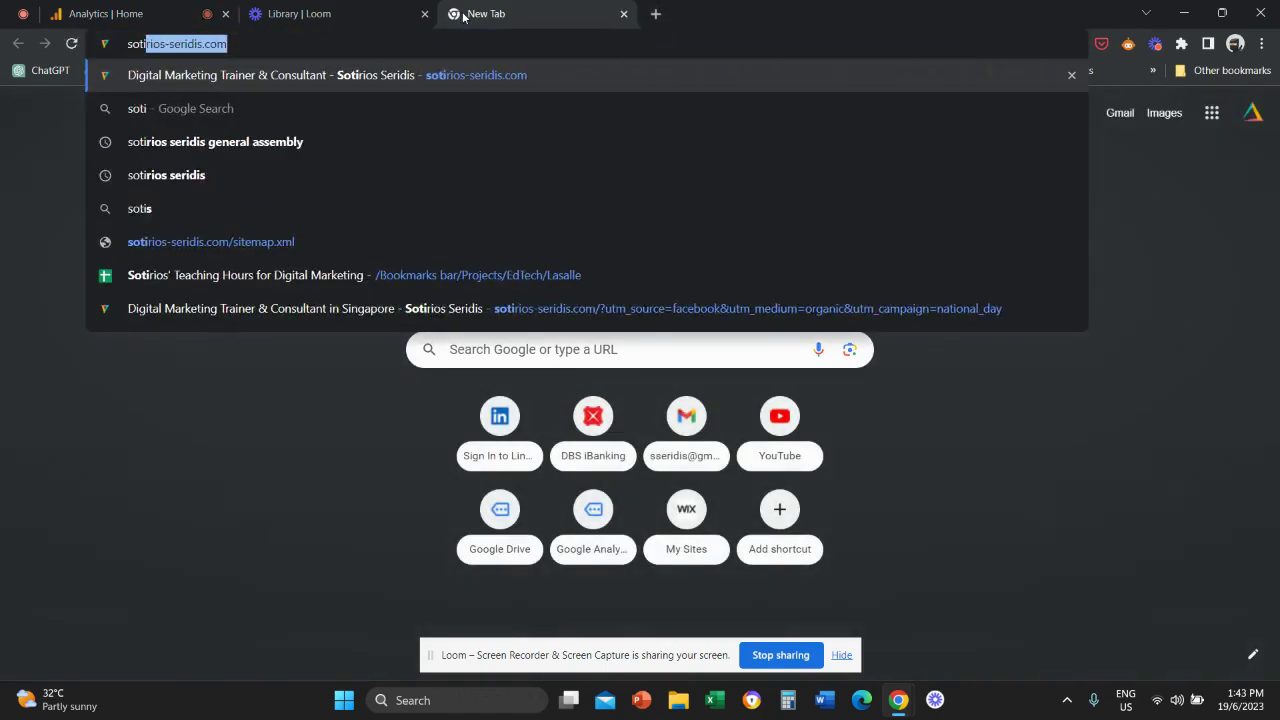
pyautogui.press('Return')
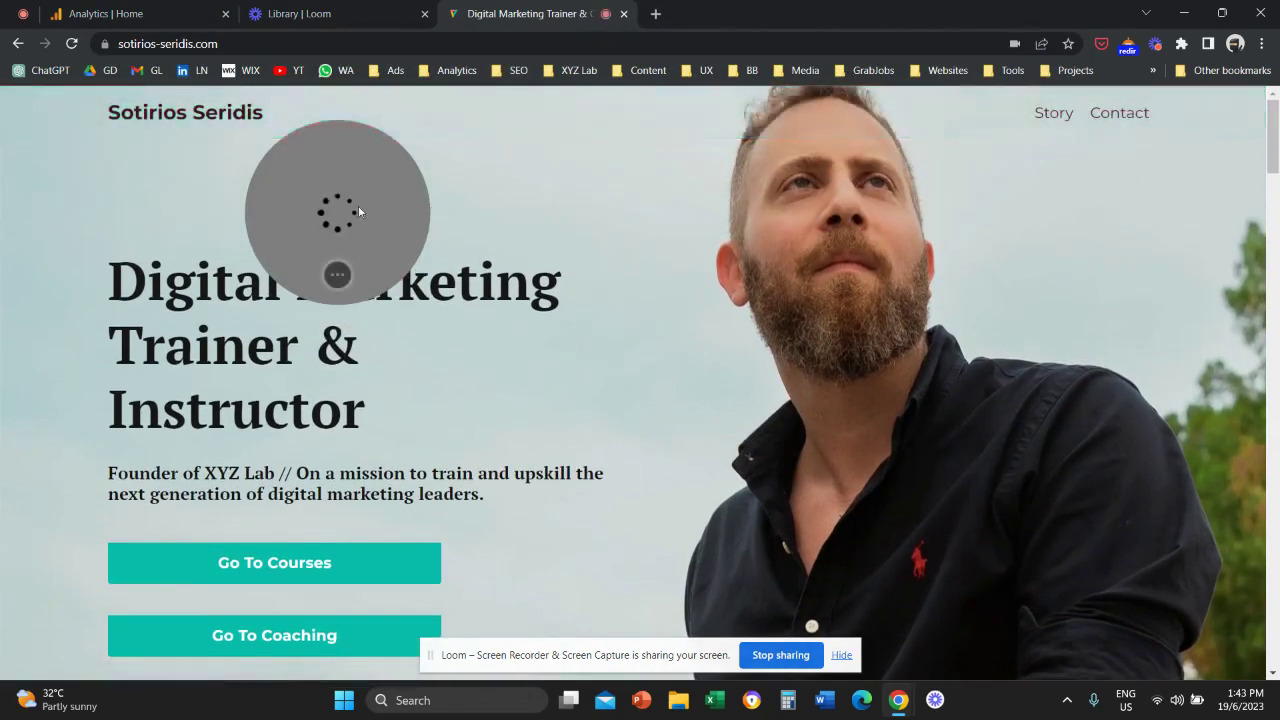
pyautogui.moveTo(702, 278); pyautogui.dragTo(783, 290)
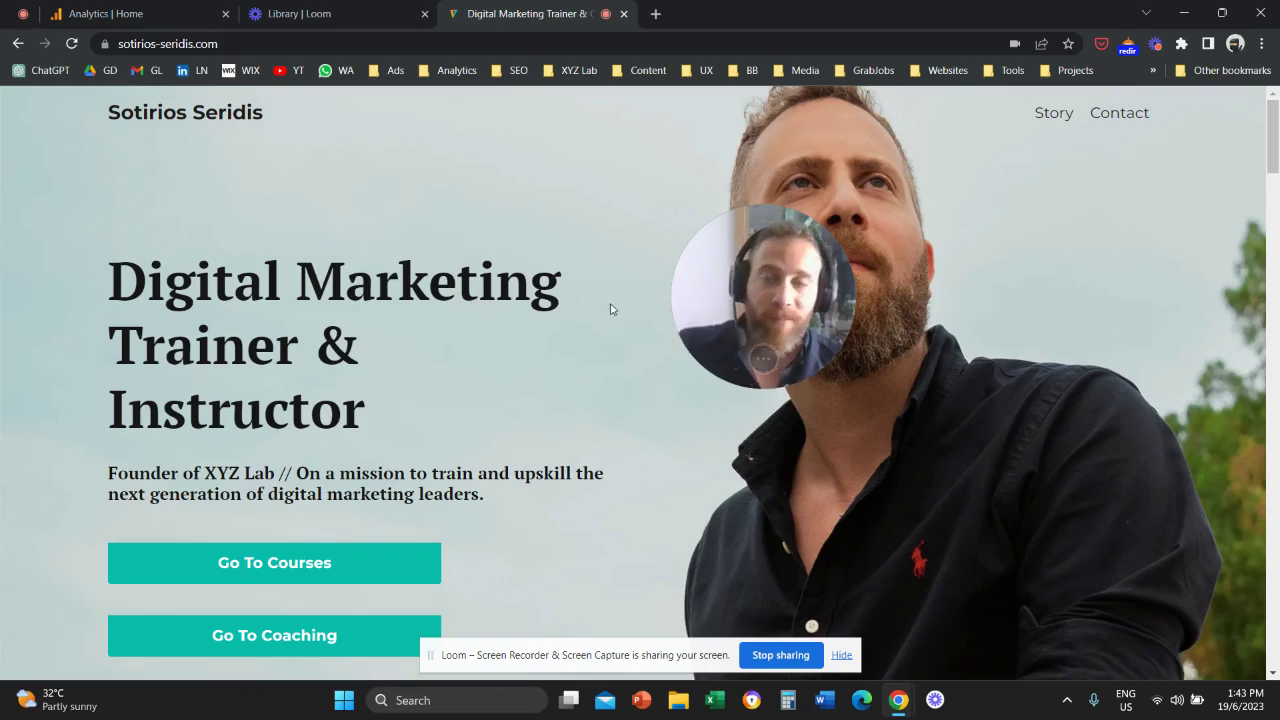
pyautogui.moveTo(760, 291); pyautogui.dragTo(680, 263)
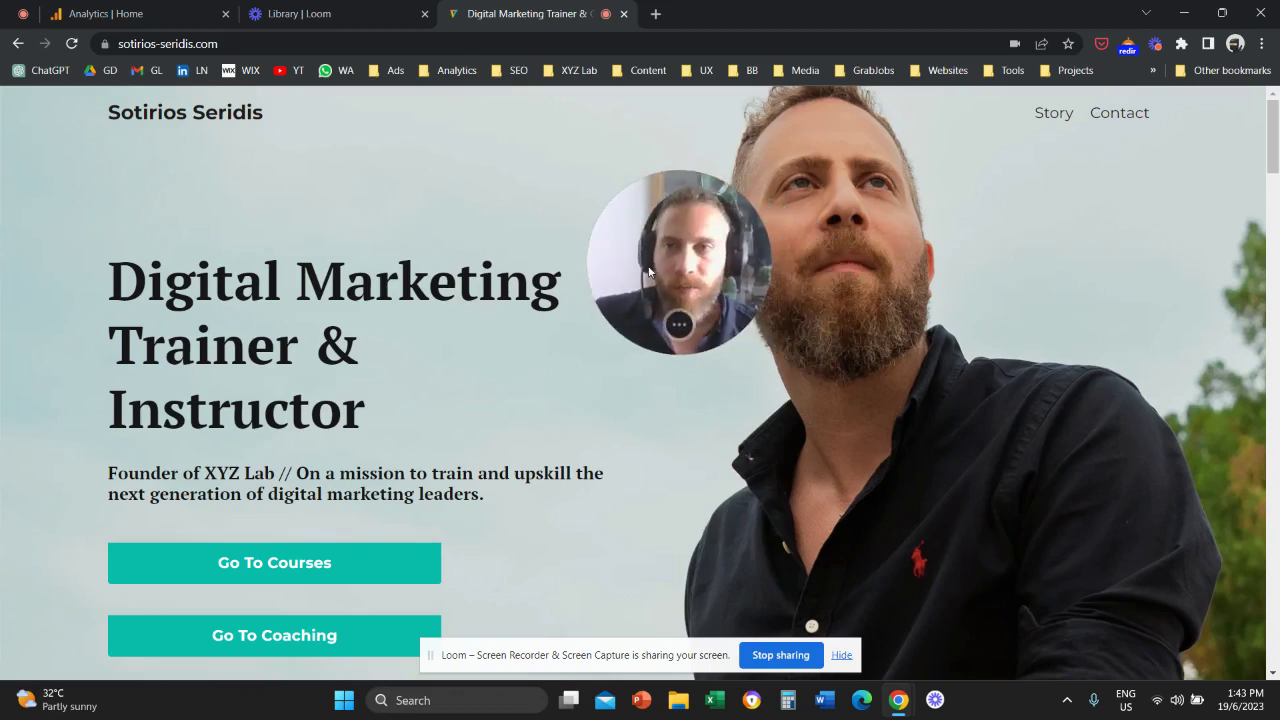
# - Switch back to Google Analytics and open the Best in Riyadh web data stream from the property's admin settings
pyautogui.click(147, 7)
pyautogui.moveTo(582, 272); pyautogui.dragTo(222, 283)
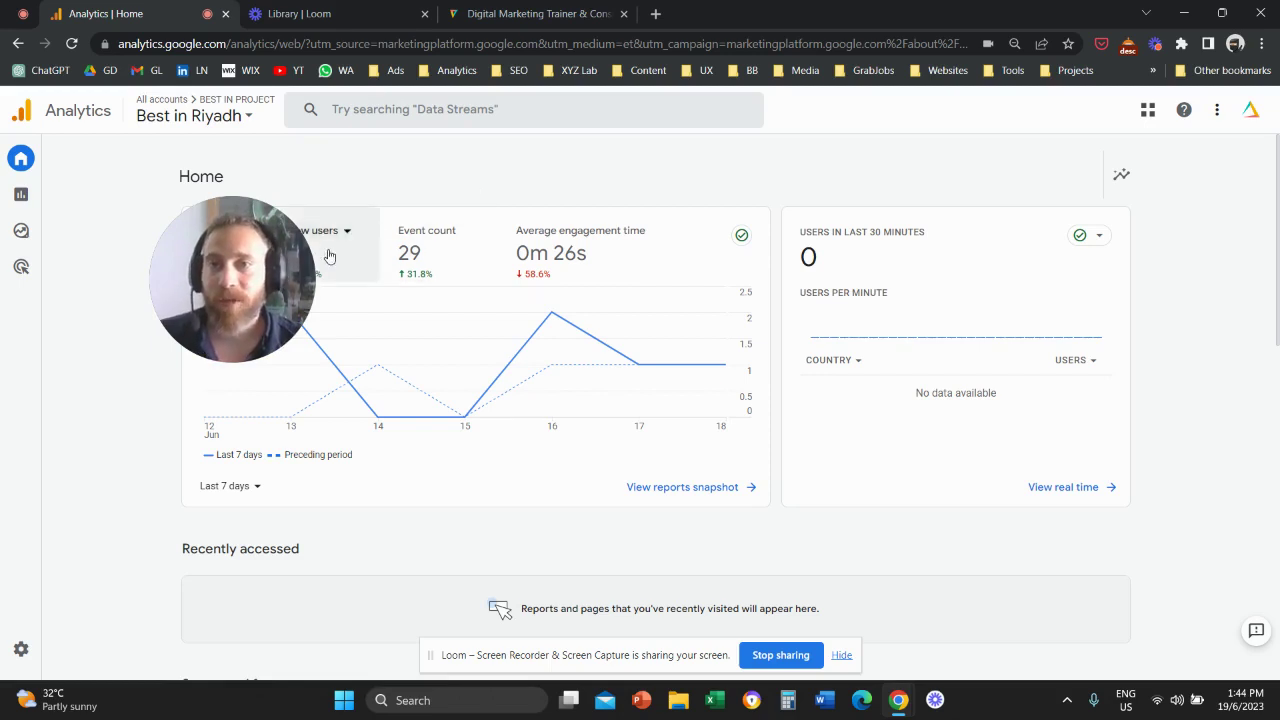
pyautogui.moveTo(328, 234); pyautogui.dragTo(282, 217)
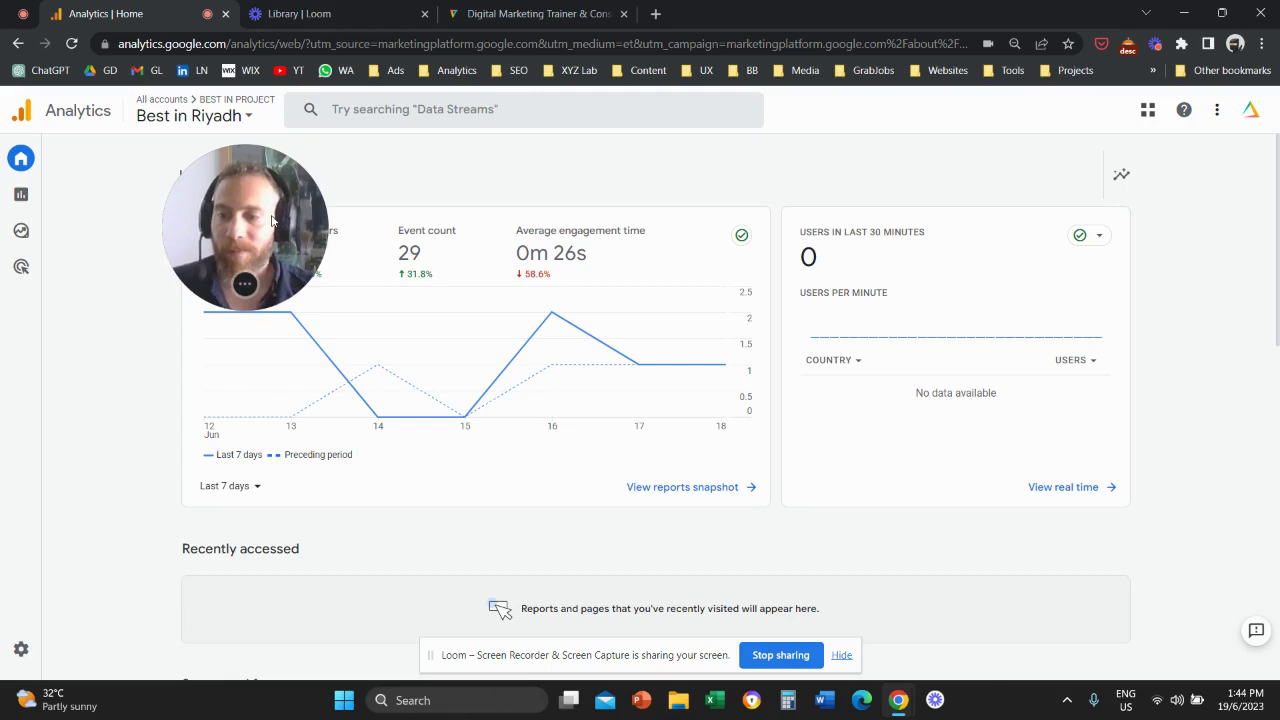
pyautogui.moveTo(272, 220); pyautogui.dragTo(179, 547)
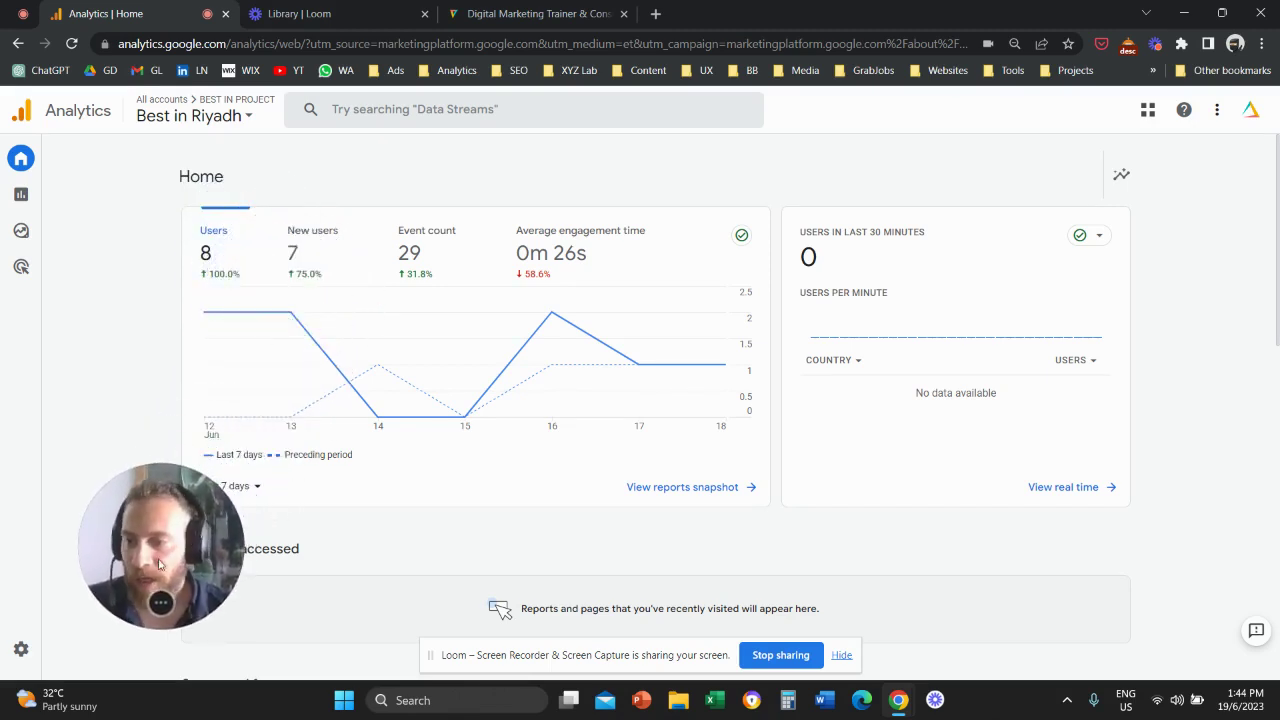
pyautogui.click(17, 653)
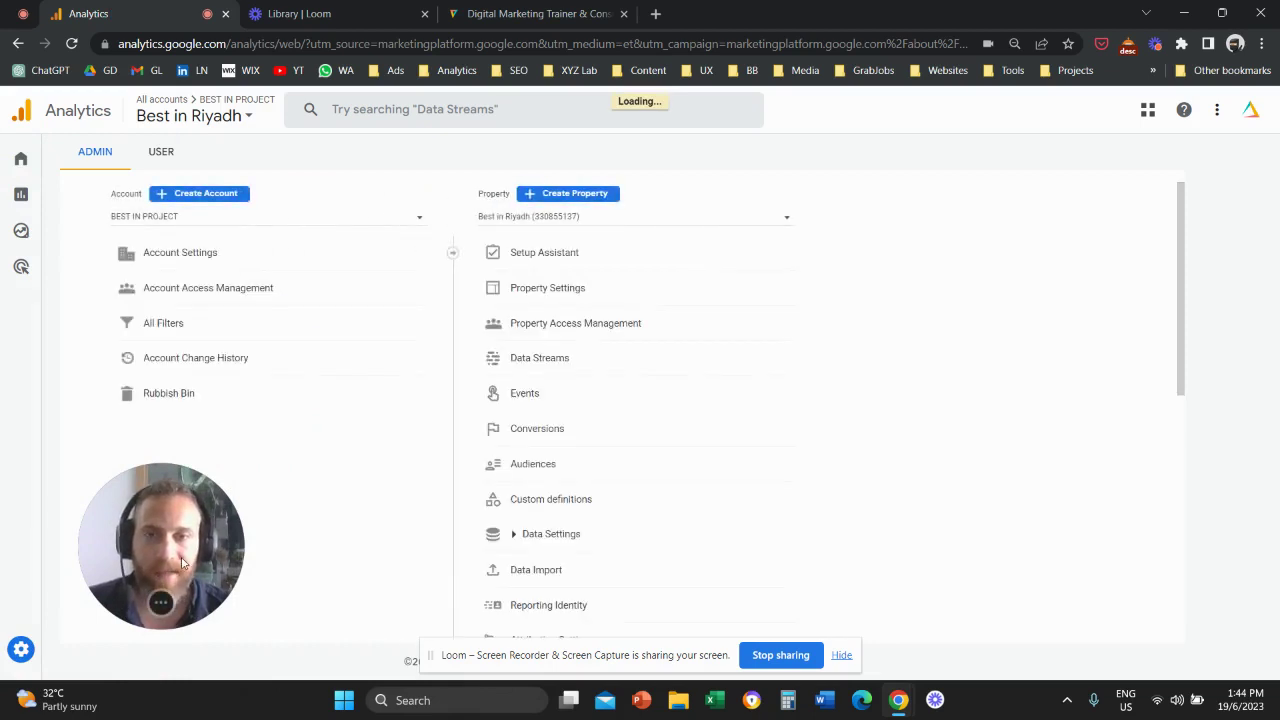
pyautogui.moveTo(182, 563); pyautogui.dragTo(362, 447)
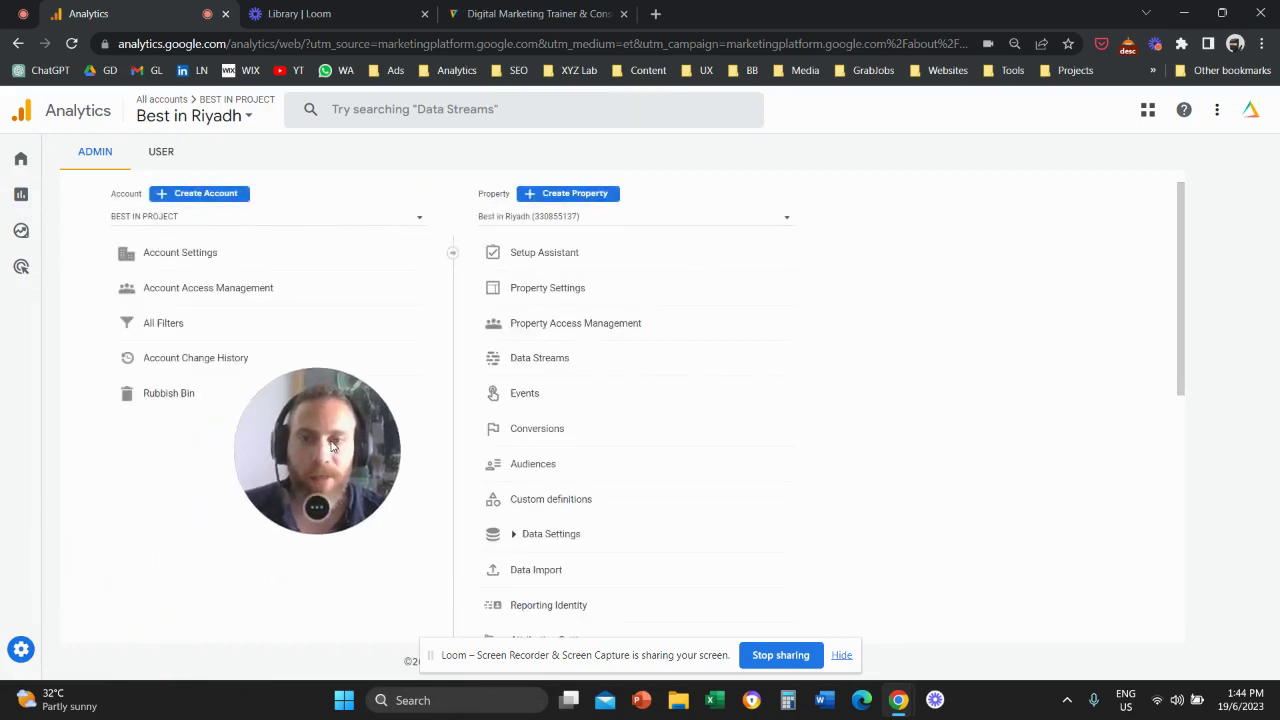
pyautogui.click(640, 362)
pyautogui.moveTo(440, 416); pyautogui.dragTo(251, 526)
pyautogui.click(660, 305)
pyautogui.scroll(-2, 508, 420)
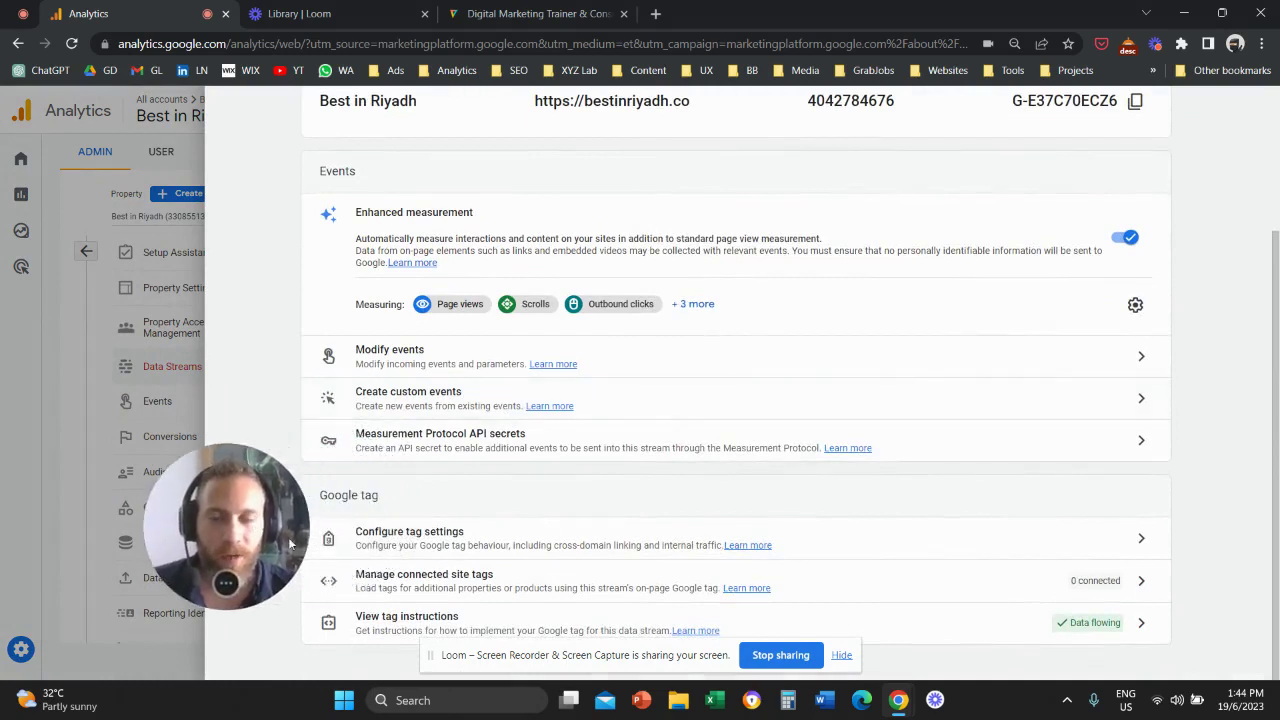
# - Open the Google tag configuration, expand all its settings and open the session timeout adjustment
pyautogui.click(494, 538)
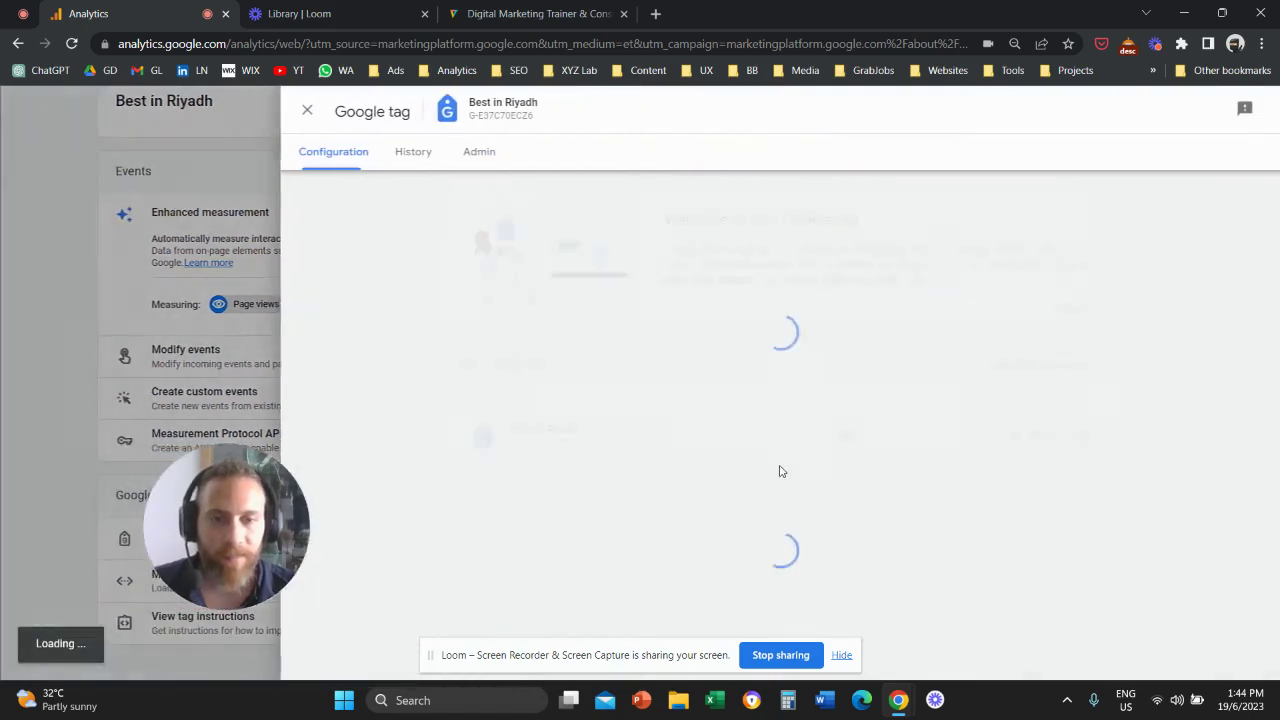
pyautogui.moveTo(231, 540); pyautogui.dragTo(366, 466)
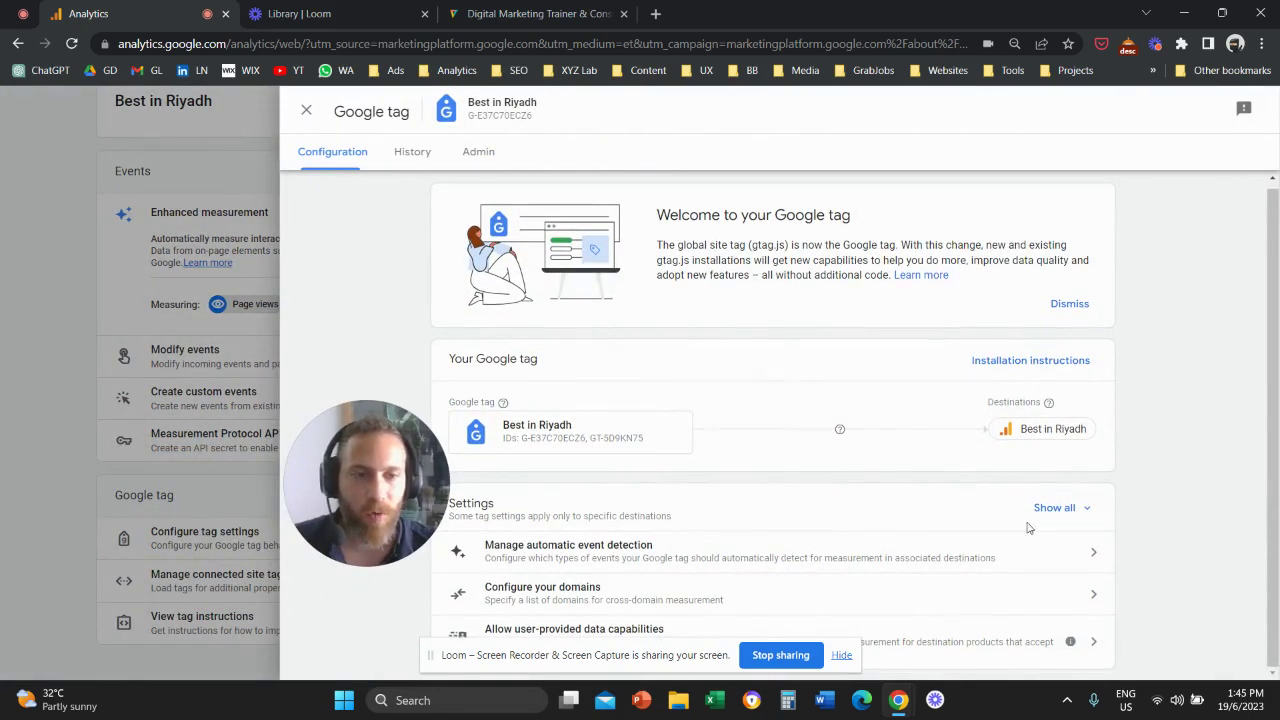
pyautogui.click(1062, 509)
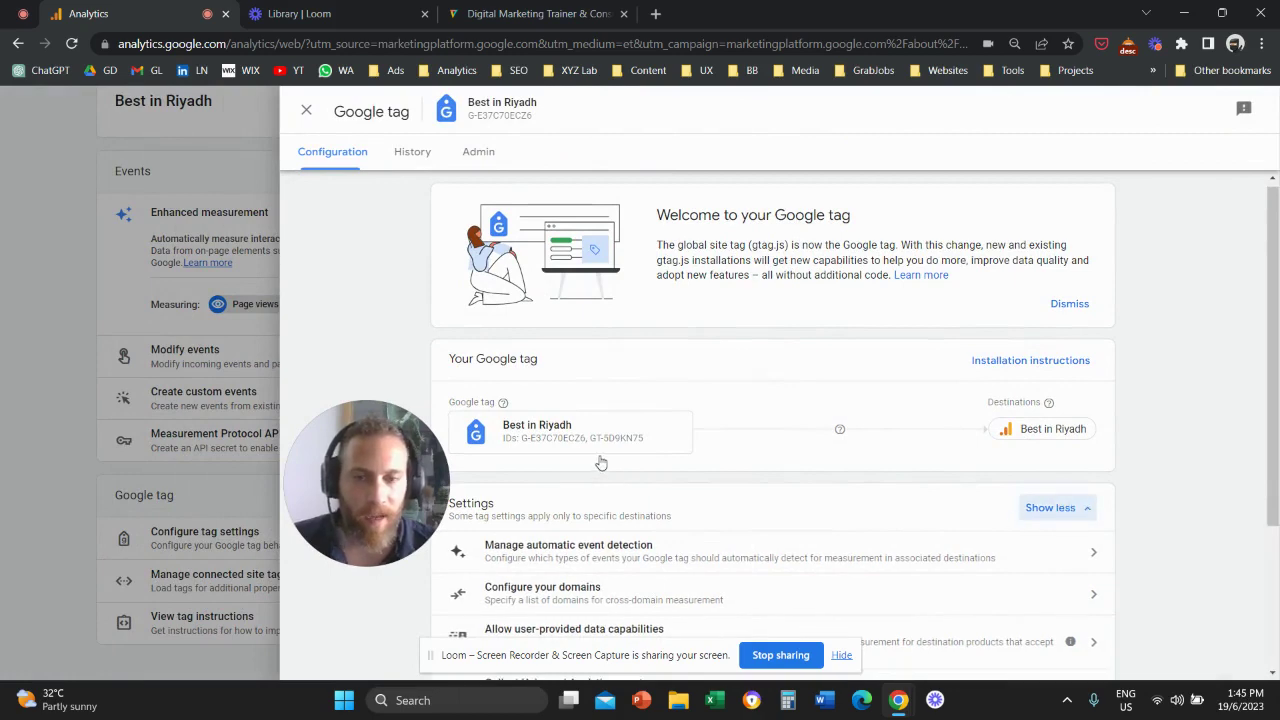
pyautogui.scroll(-2, 600, 457)
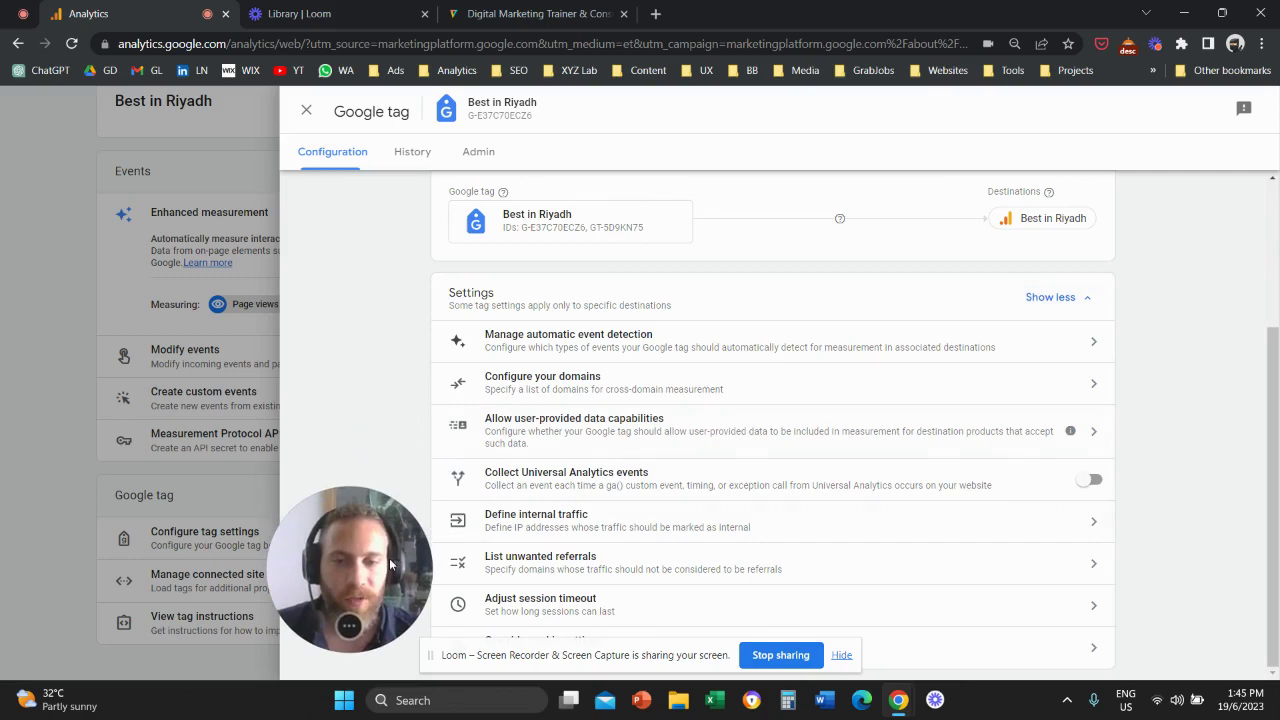
pyautogui.click(543, 620)
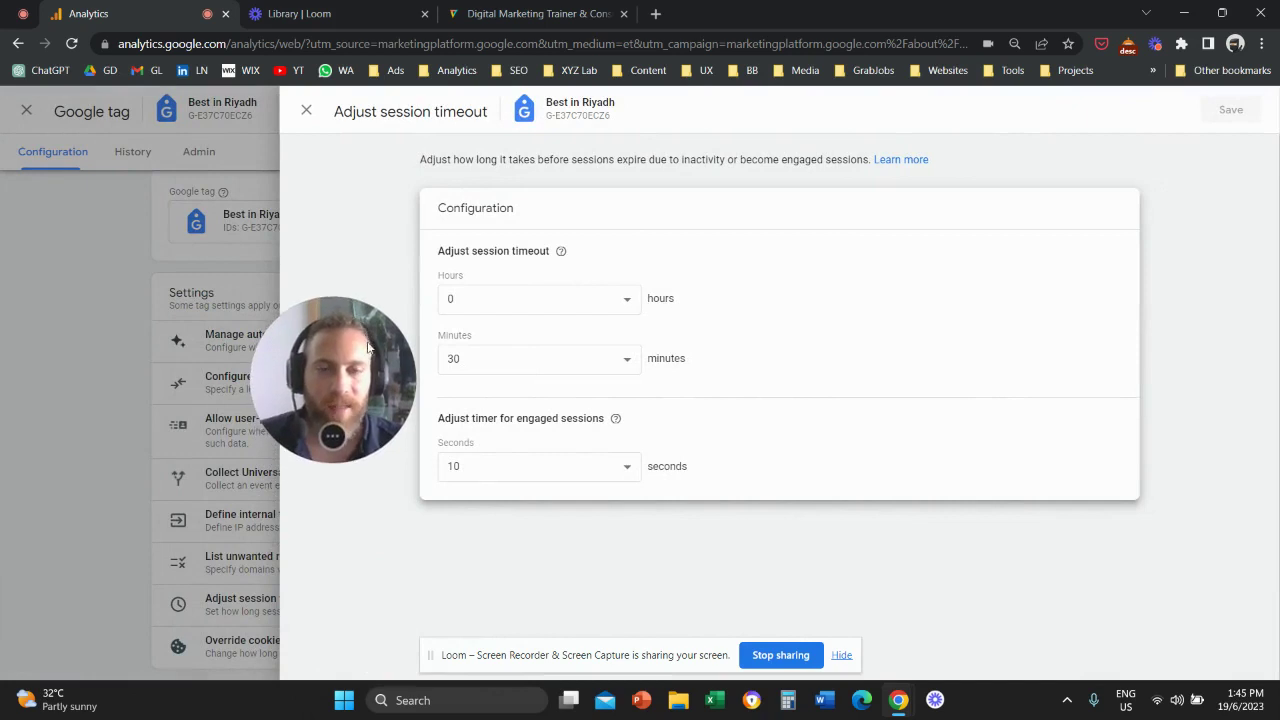
# - Examine the available minute values for the session timeout and read the help note explaining it
pyautogui.click(584, 362)
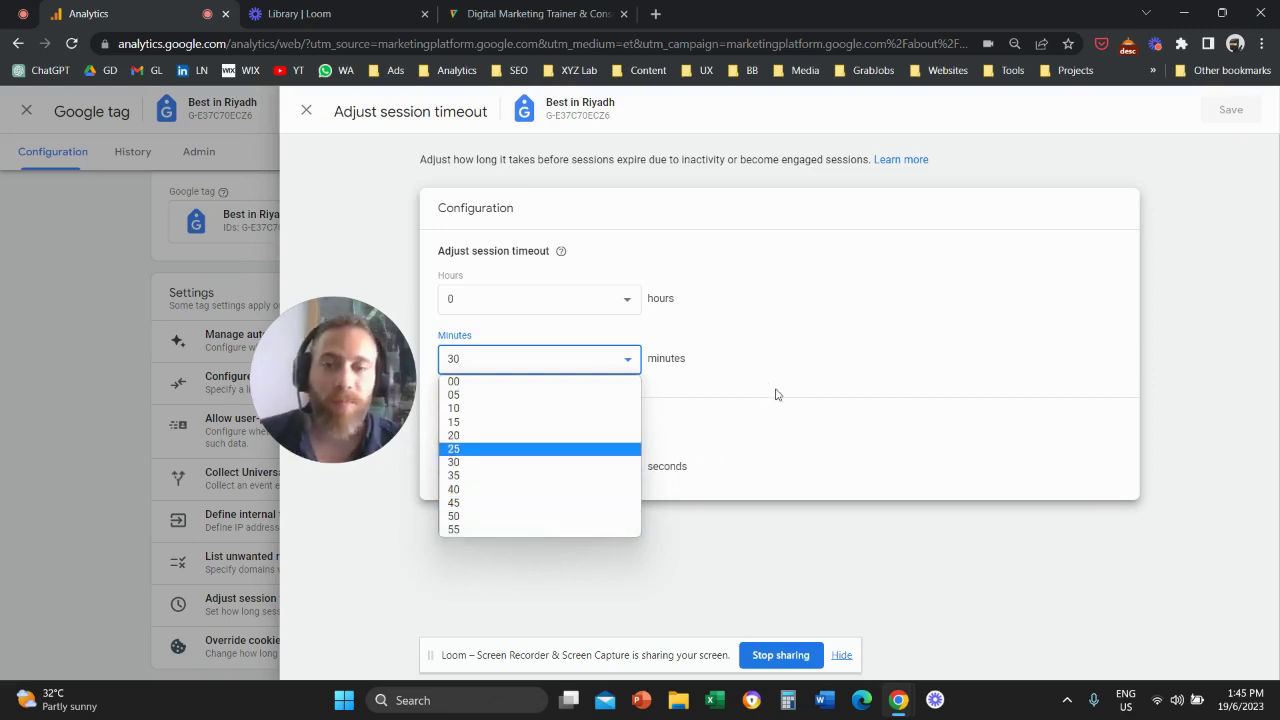
pyautogui.click(843, 377)
pyautogui.moveTo(563, 252)
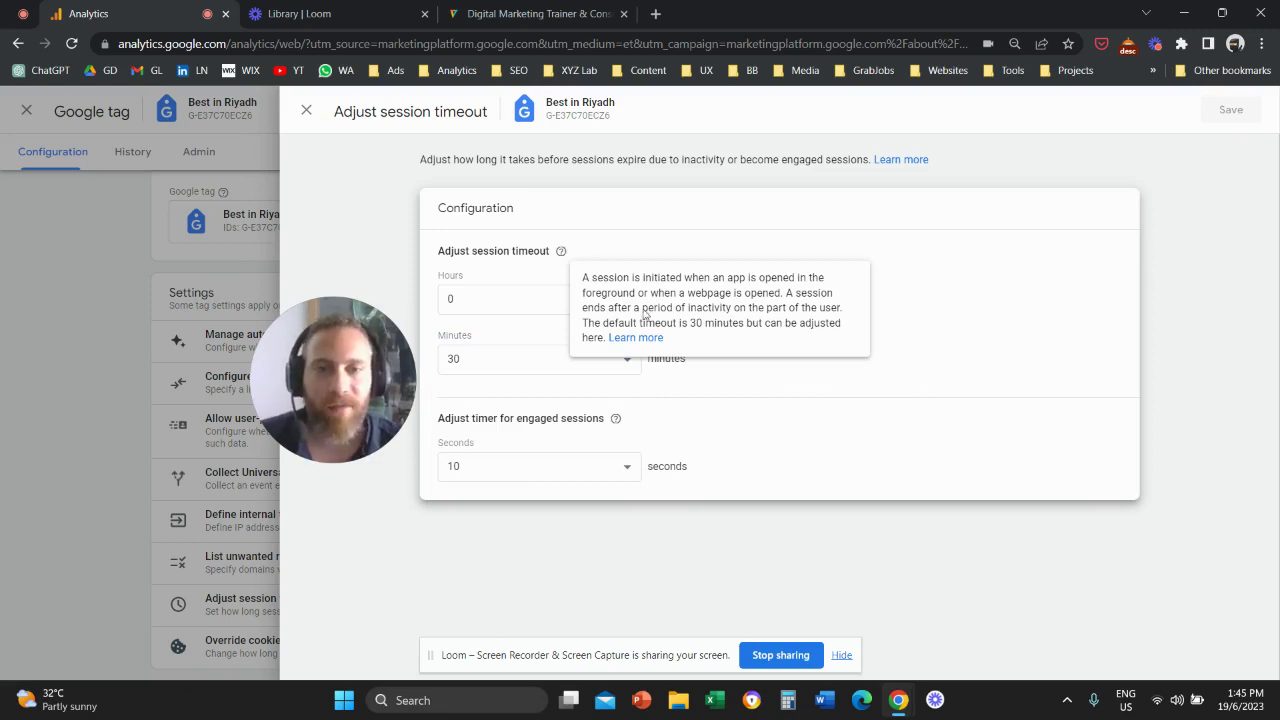
pyautogui.moveTo(762, 328); pyautogui.dragTo(750, 325)
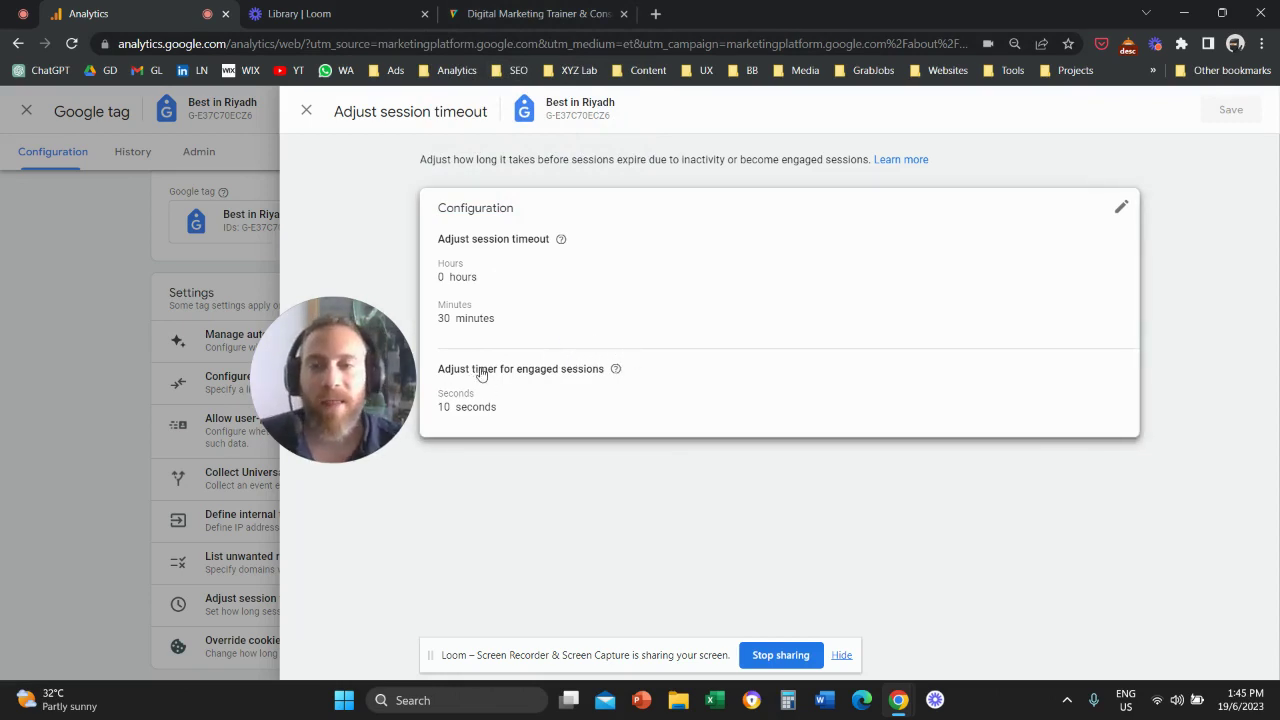
# - Close the session timeout, Google tag and data stream details, and return to the Analytics home page
pyautogui.click(306, 110)
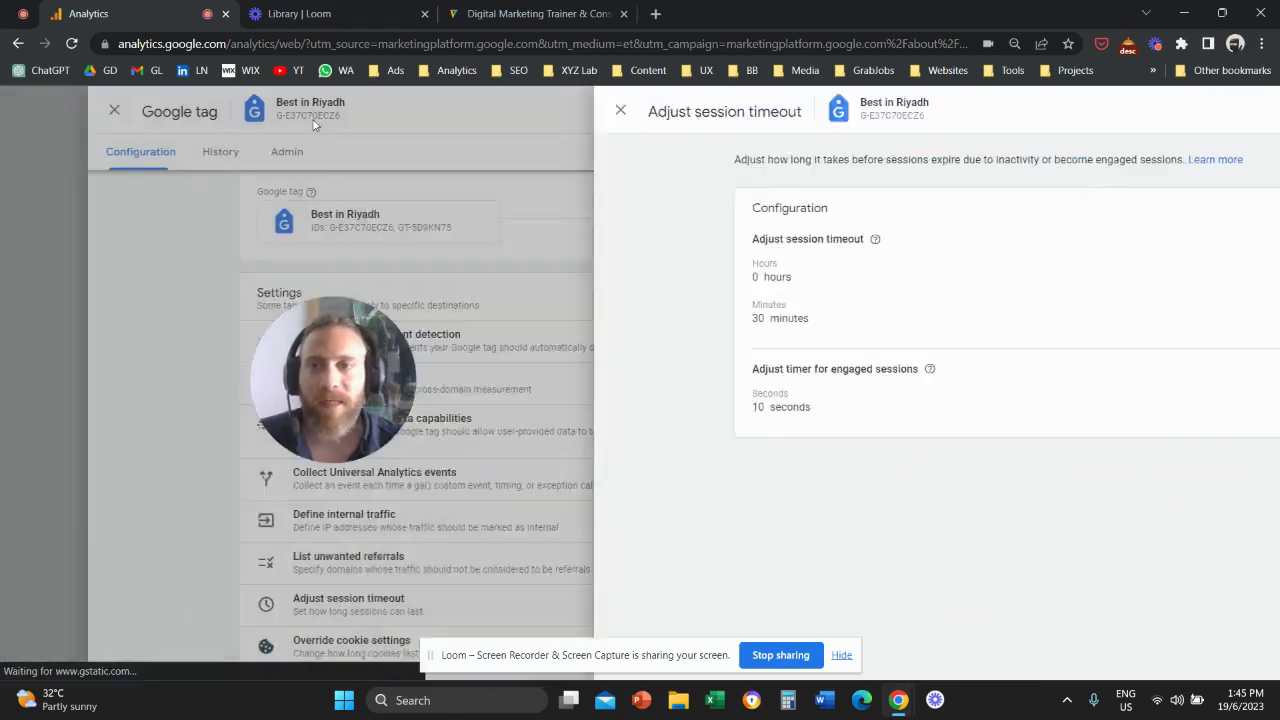
pyautogui.click(306, 110)
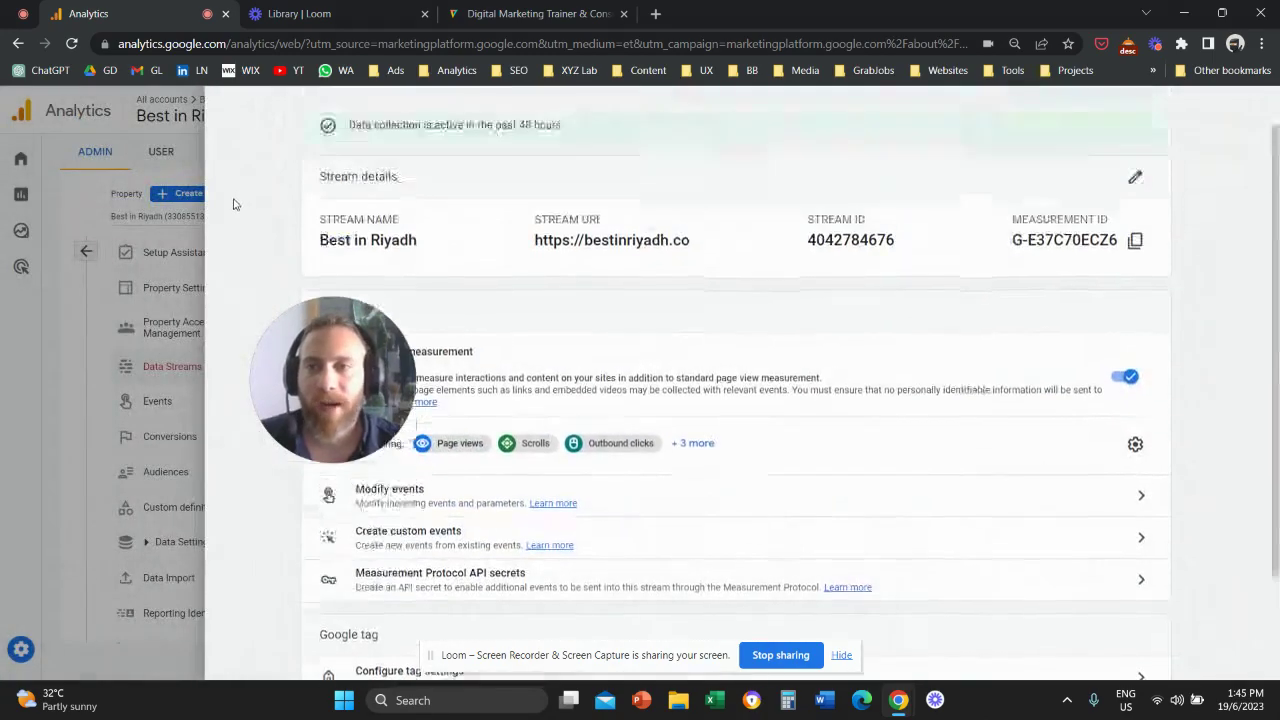
pyautogui.click(234, 110)
pyautogui.click(86, 251)
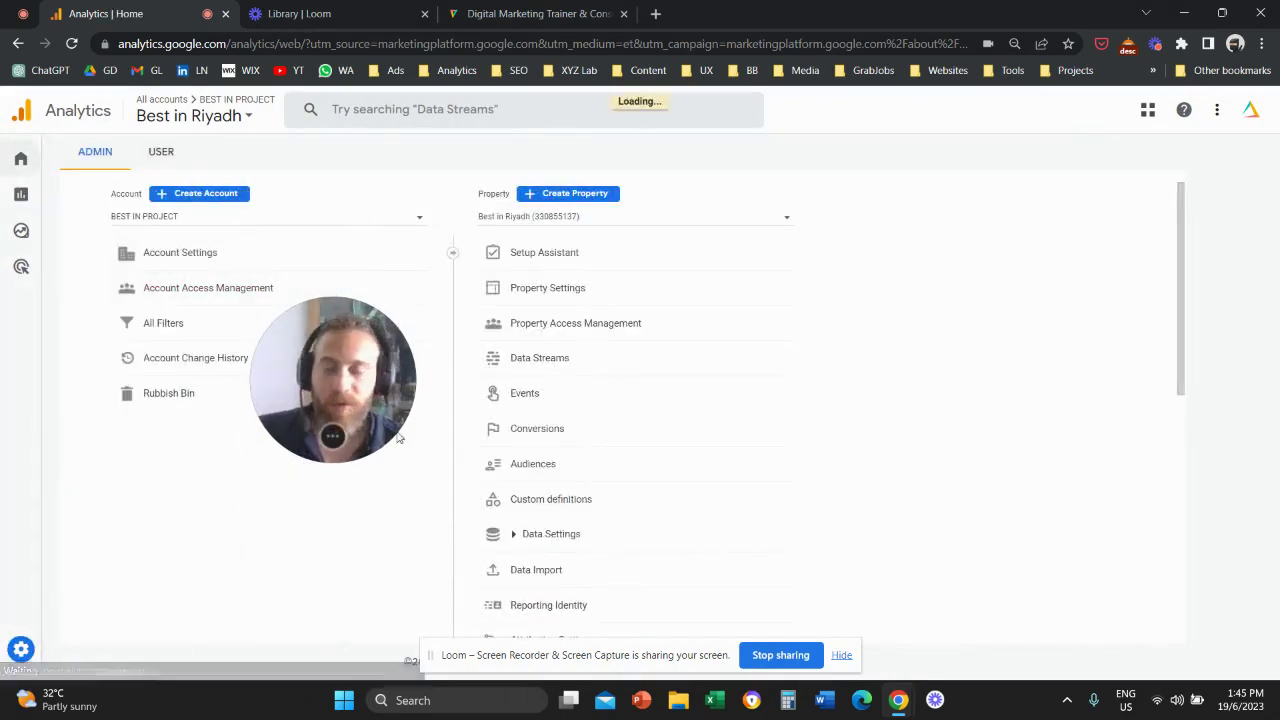
pyautogui.moveTo(352, 388); pyautogui.dragTo(166, 519)
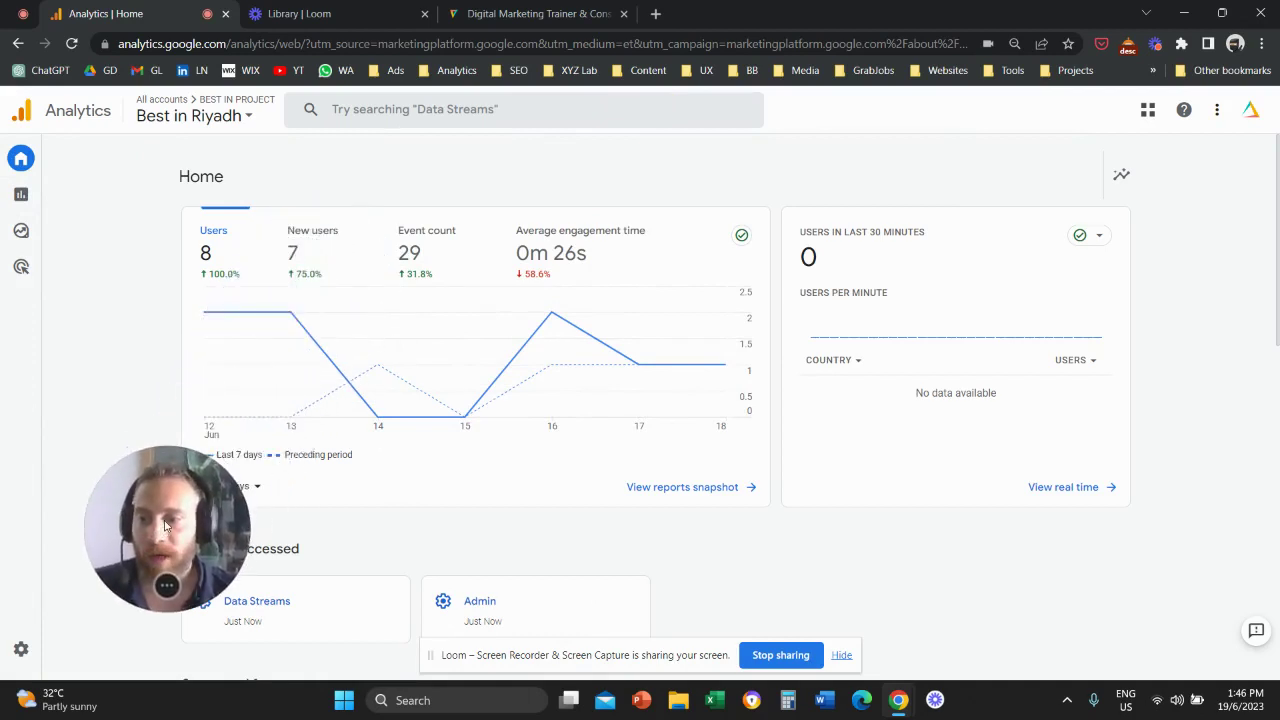
# - Reopen the property's data streams from the home page and show the Best in Riyadh stream's Google tag section
pyautogui.click(25, 650)
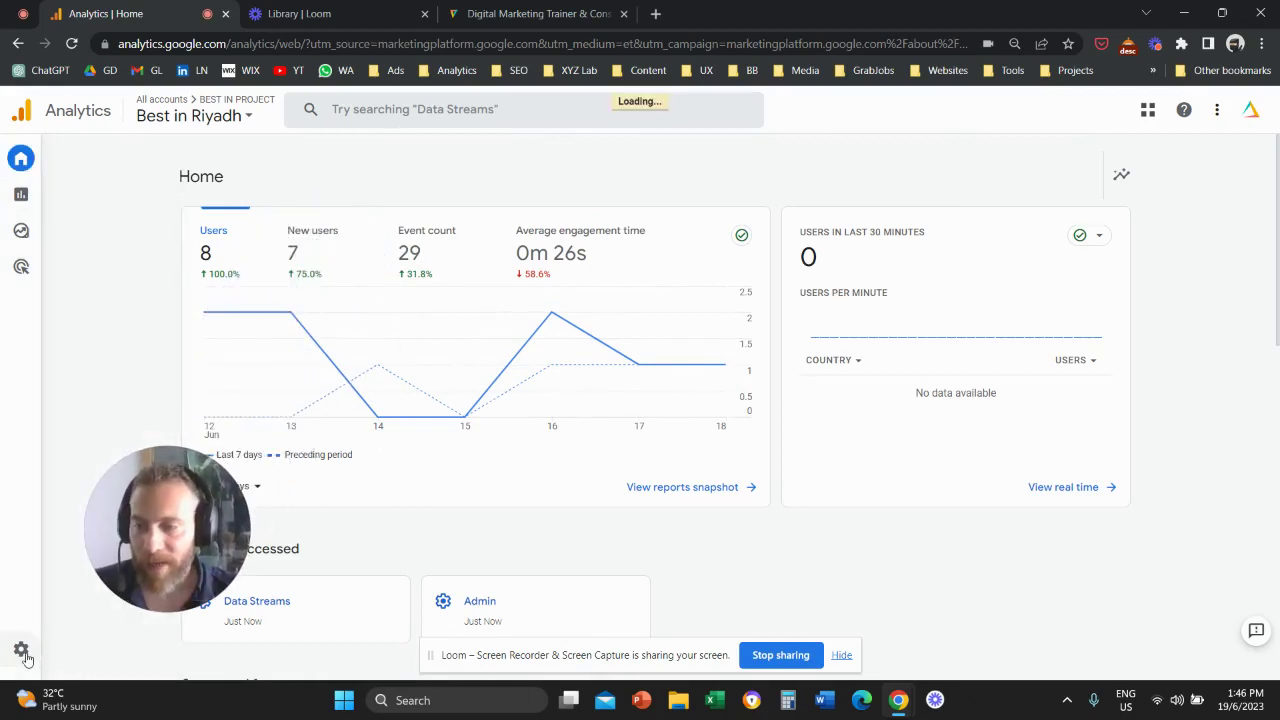
pyautogui.moveTo(158, 538); pyautogui.dragTo(350, 413)
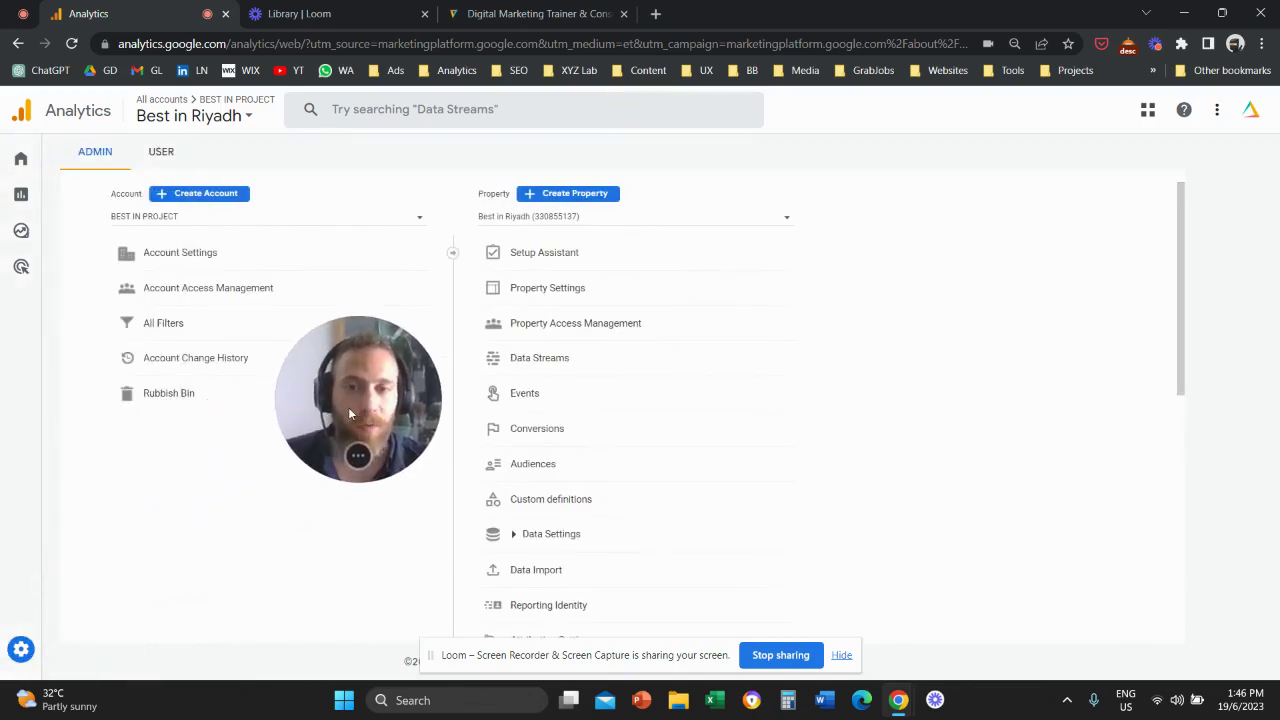
pyautogui.click(530, 366)
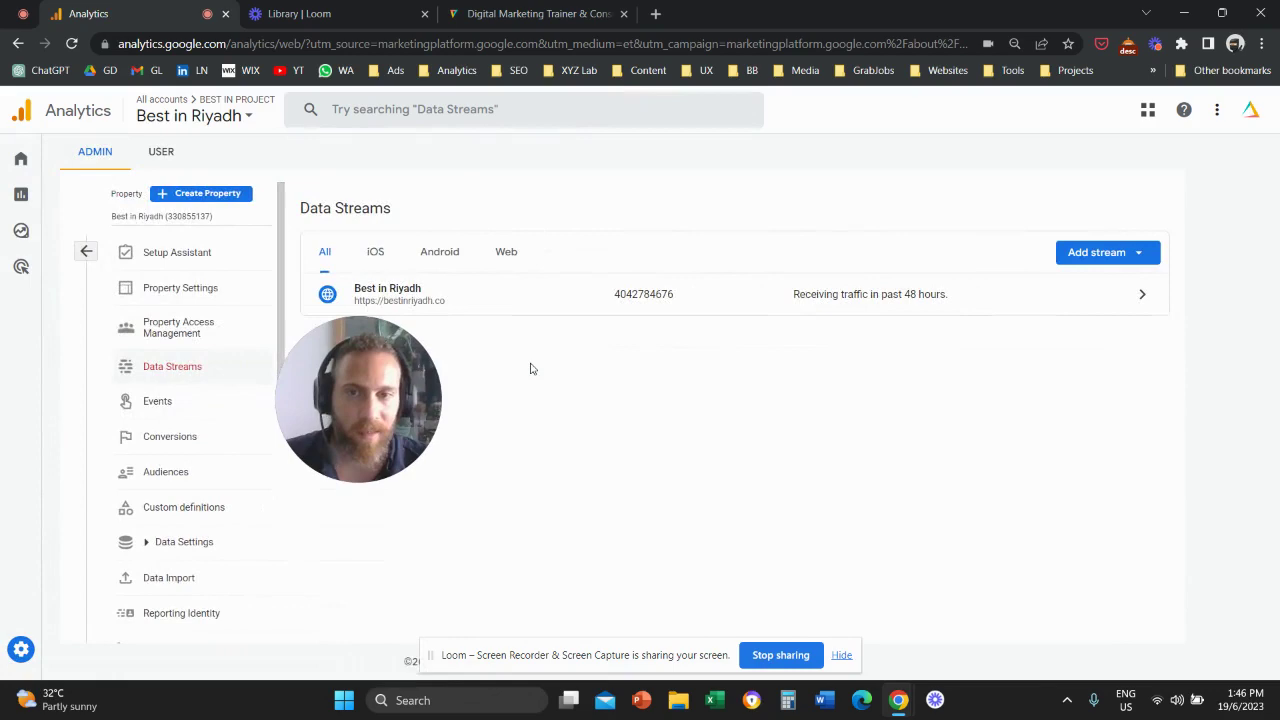
pyautogui.click(503, 313)
pyautogui.moveTo(366, 386); pyautogui.dragTo(228, 494)
pyautogui.scroll(-2, 399, 423)
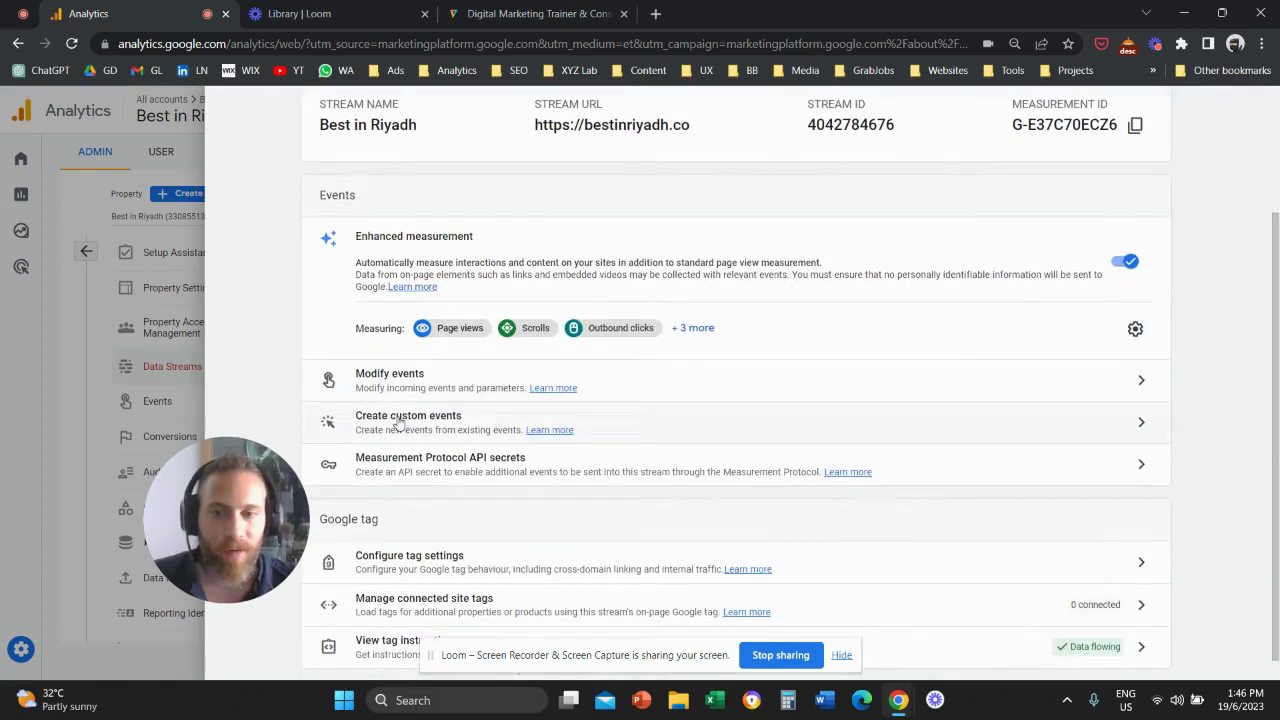
pyautogui.scroll(-1, 399, 423)
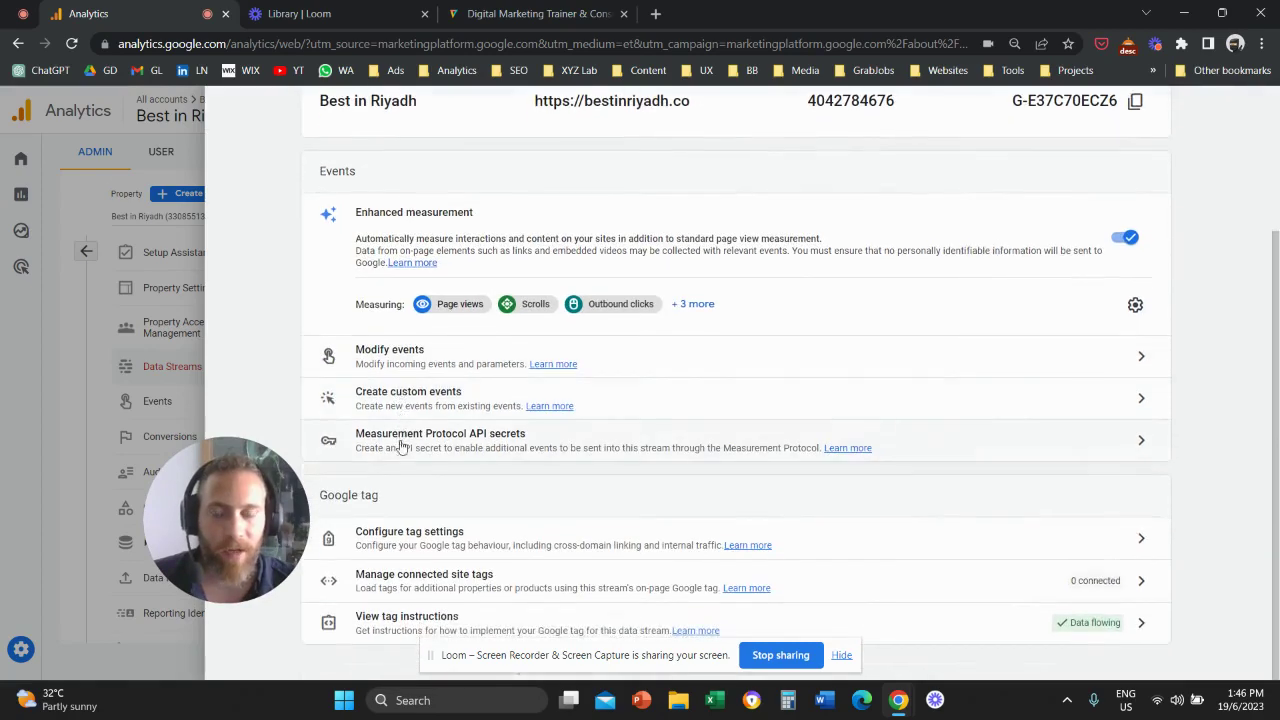
# - Configure the stream's tag settings by showing the full settings list and opening Adjust session timeout
pyautogui.click(500, 540)
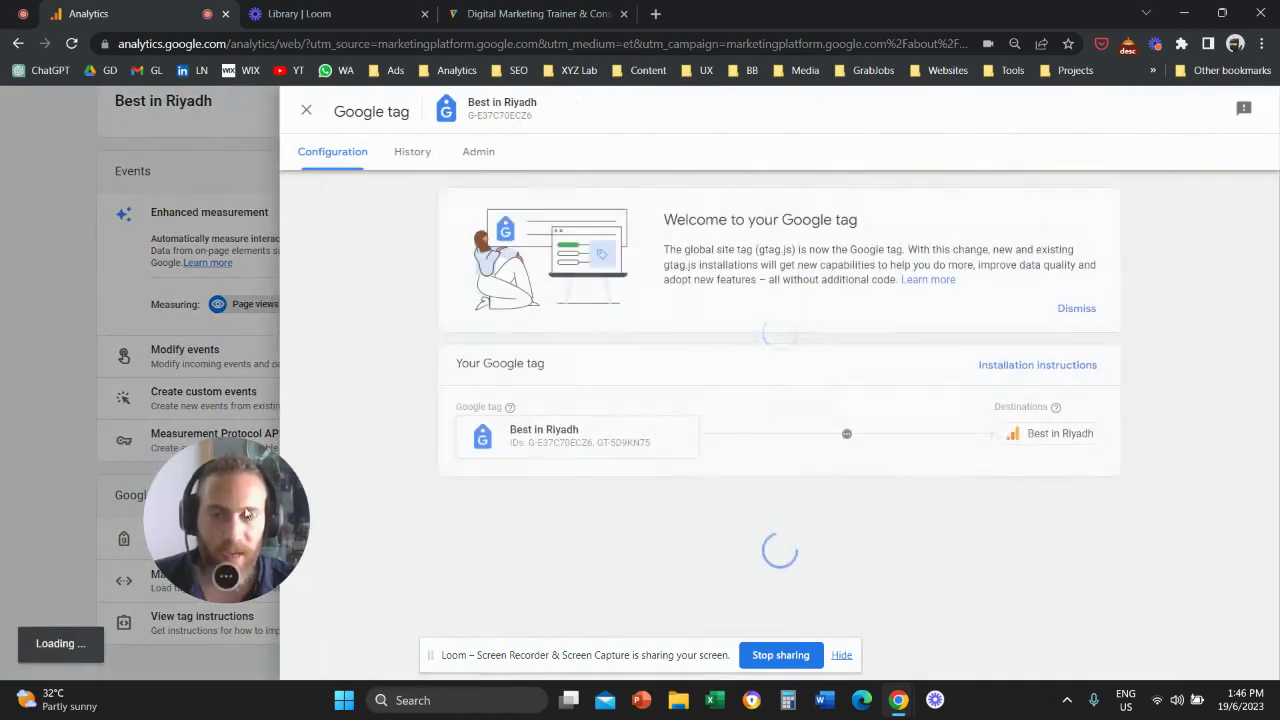
pyautogui.moveTo(313, 497); pyautogui.dragTo(965, 390)
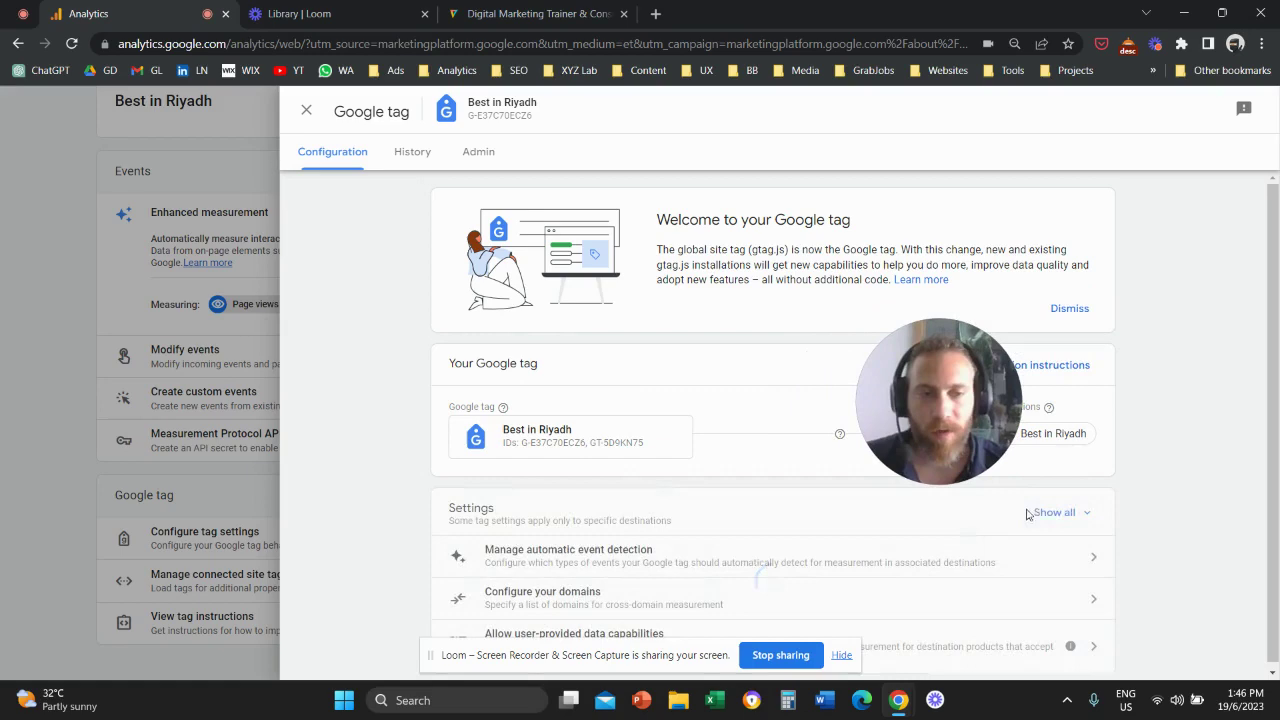
pyautogui.click(1060, 513)
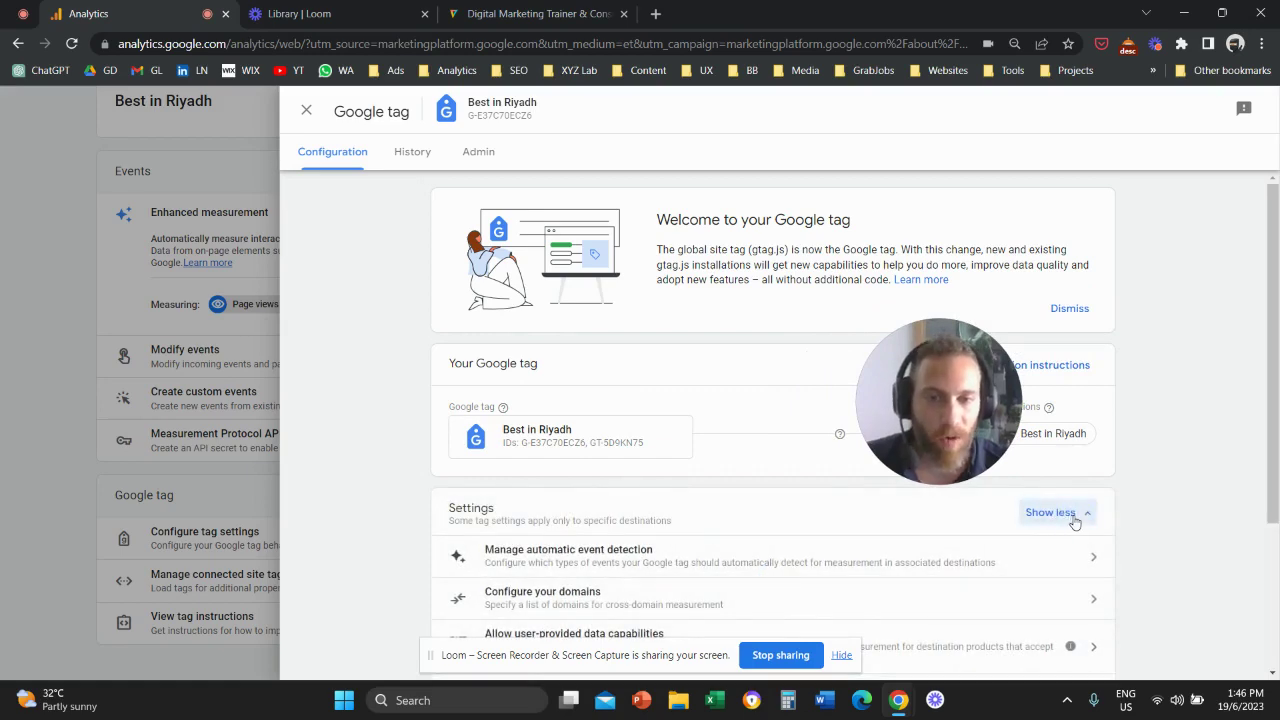
pyautogui.scroll(-2, 597, 453)
pyautogui.scroll(-3, 597, 453)
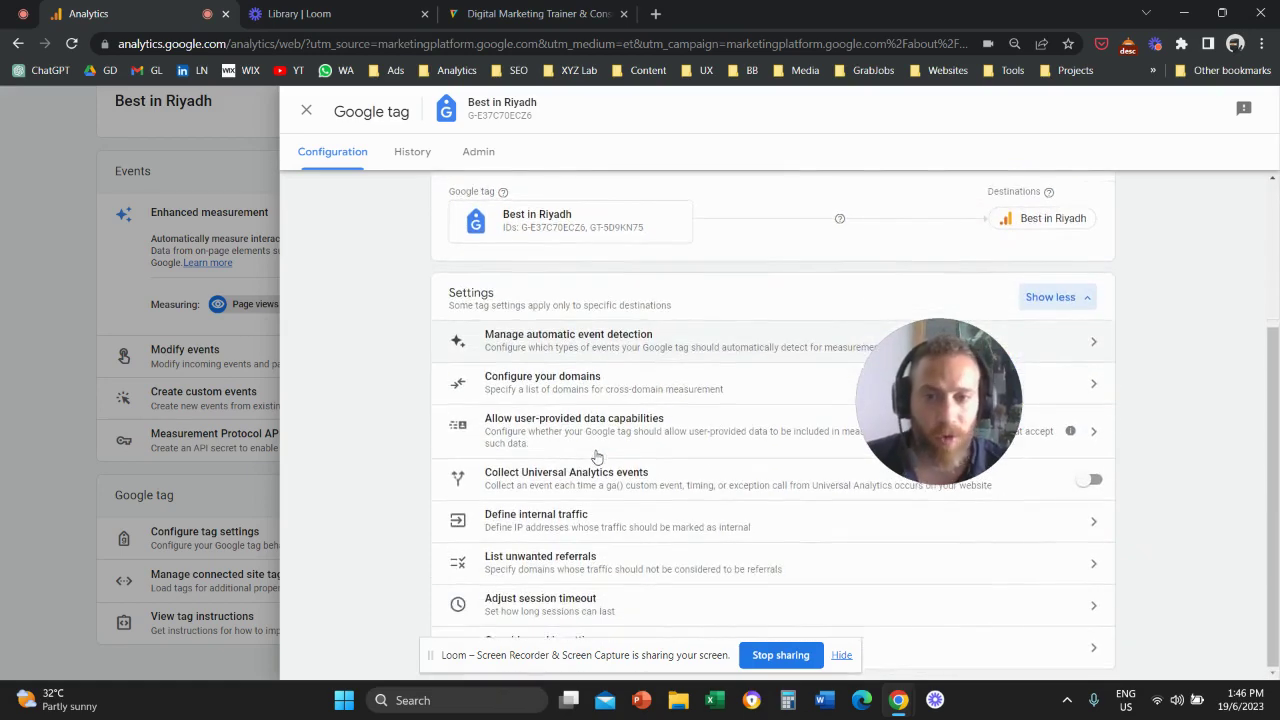
pyautogui.moveTo(870, 433); pyautogui.dragTo(763, 476)
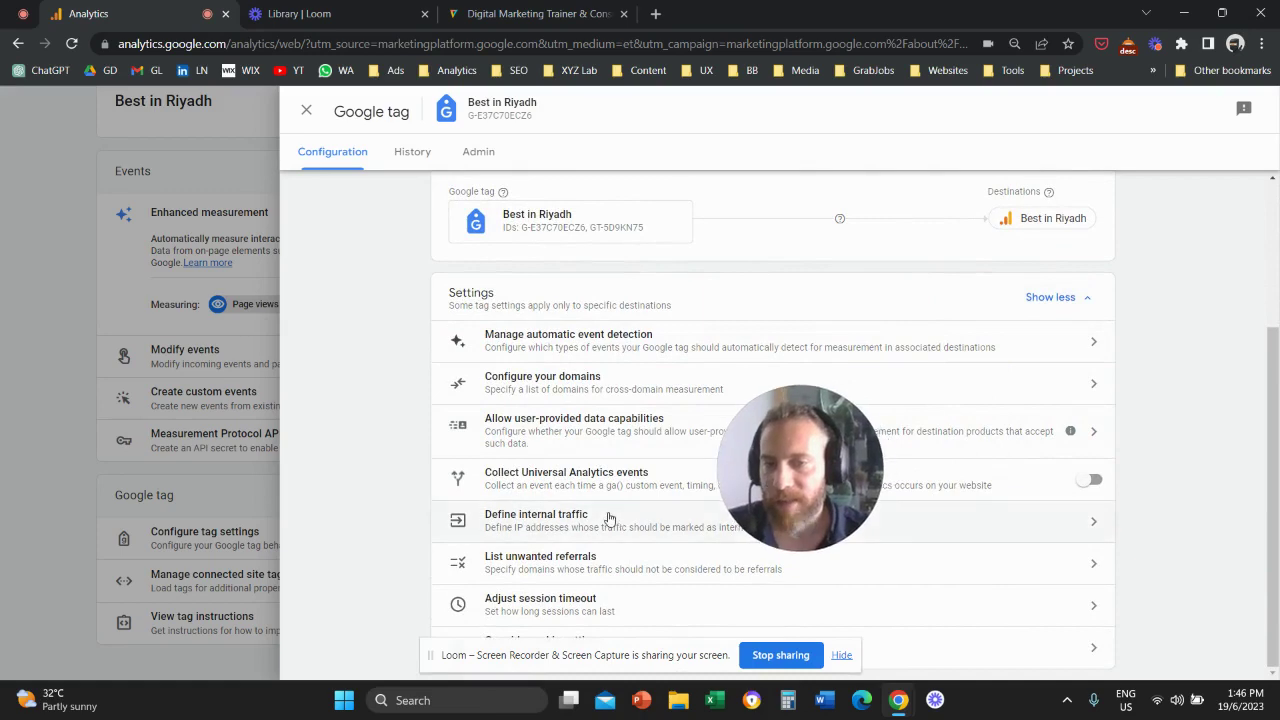
pyautogui.click(610, 610)
pyautogui.moveTo(796, 452); pyautogui.dragTo(342, 328)
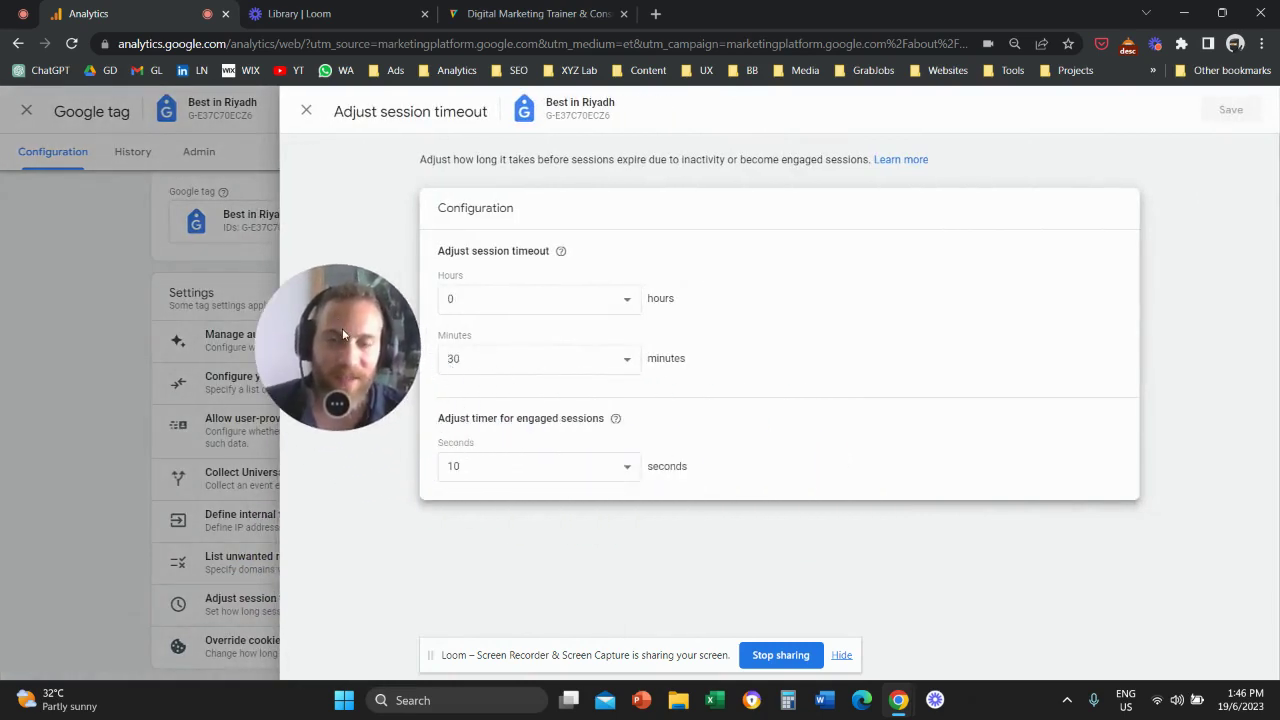
# - Review the minute choices for the session timeout and close the list without picking a value
pyautogui.click(467, 369)
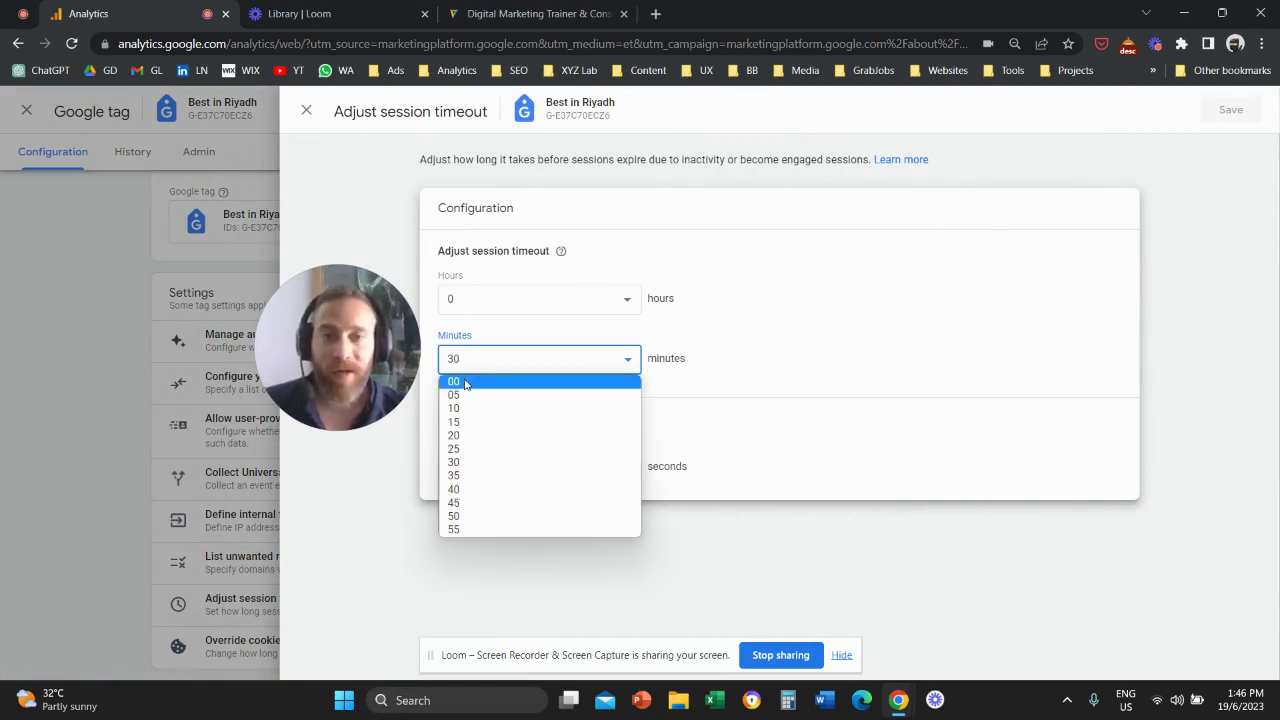
pyautogui.click(340, 198)
pyautogui.click(340, 198)
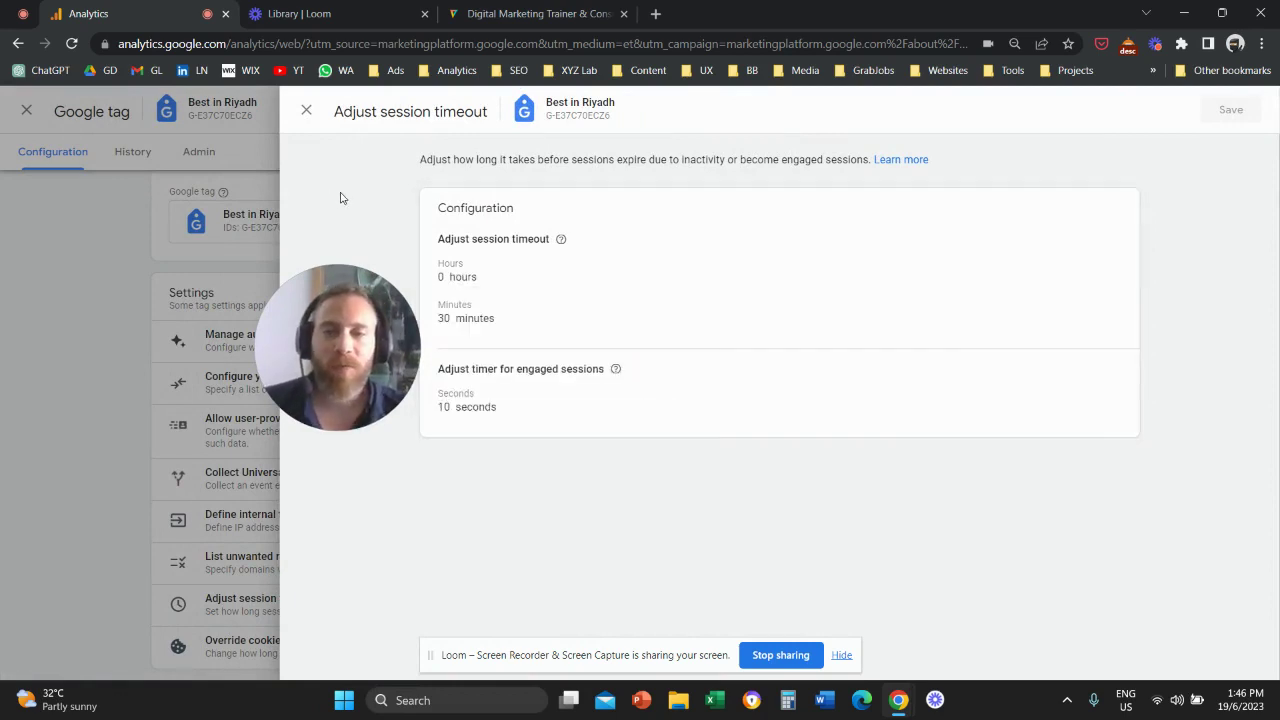